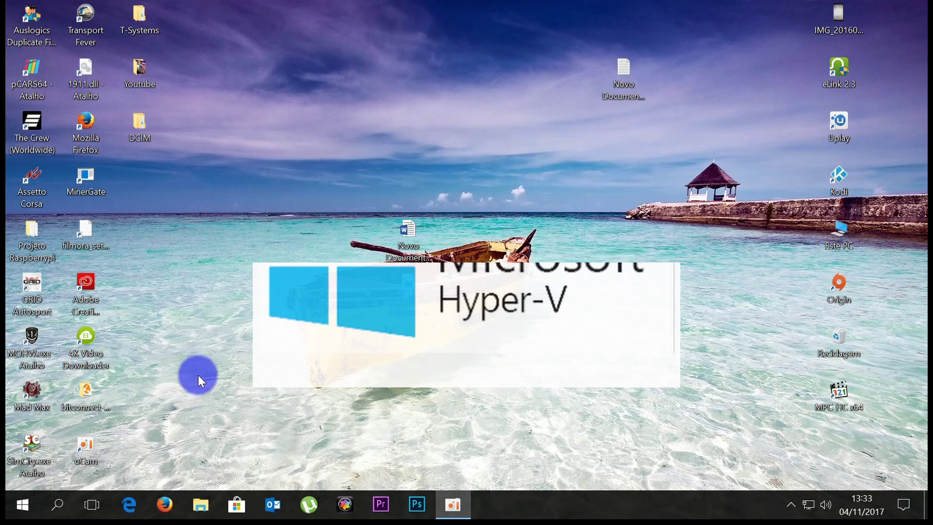
Open Programas e Funcionalidades from the Windows app settings and bring up the dialog for turning Windows features on or off
right_click(23, 512)
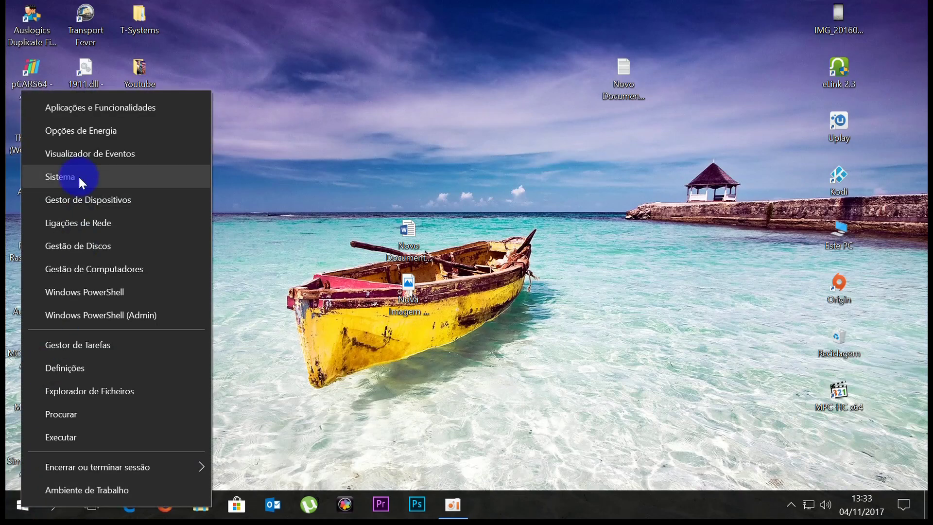
left_click(103, 105)
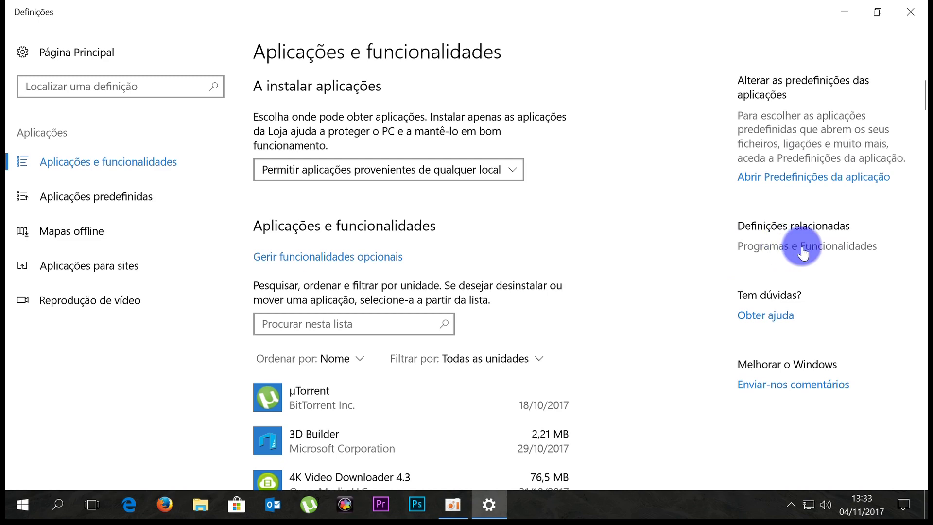
left_click(820, 247)
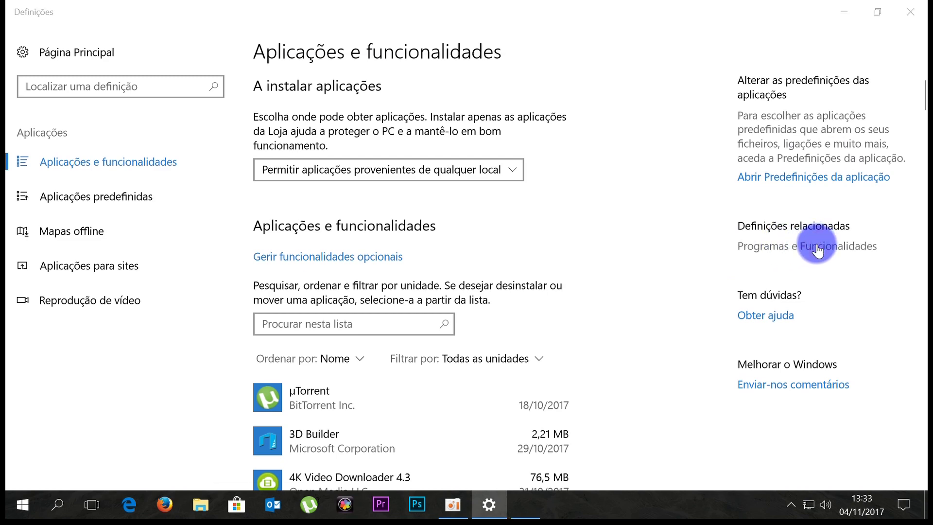
double_click(493, 59)
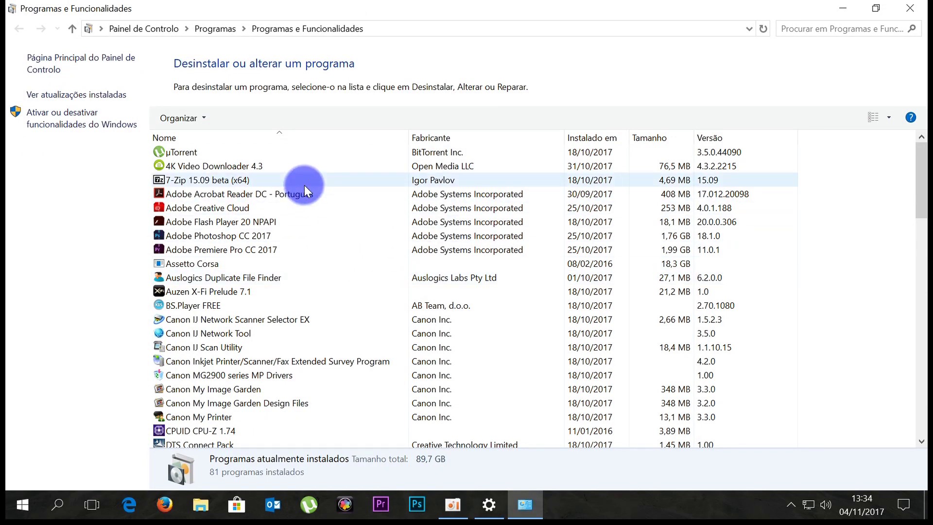
scroll(246, 214, "down", 5)
scroll(247, 239, "down", 5)
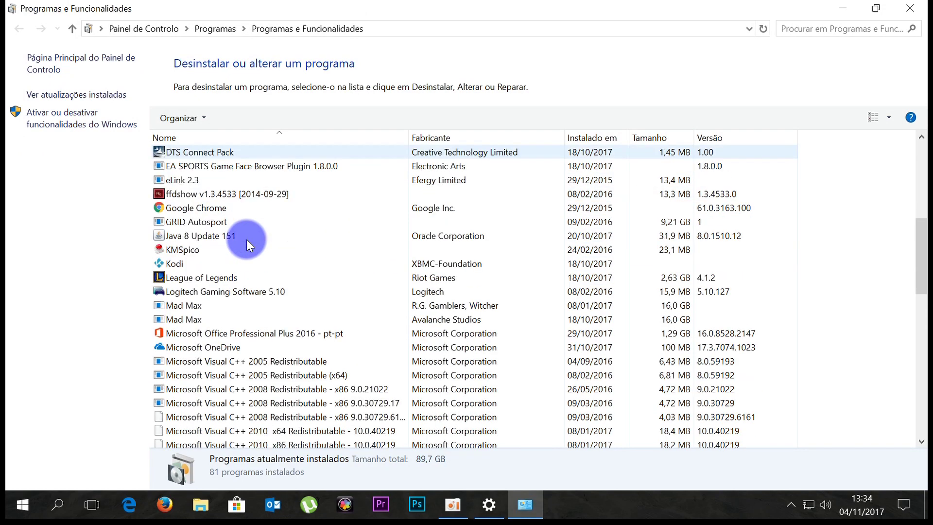
scroll(247, 239, "up", 10)
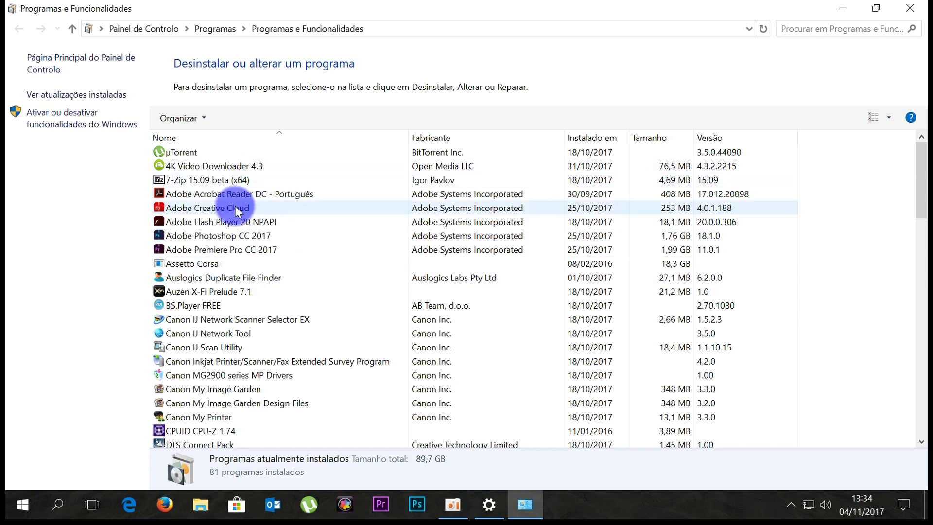
left_click(71, 117)
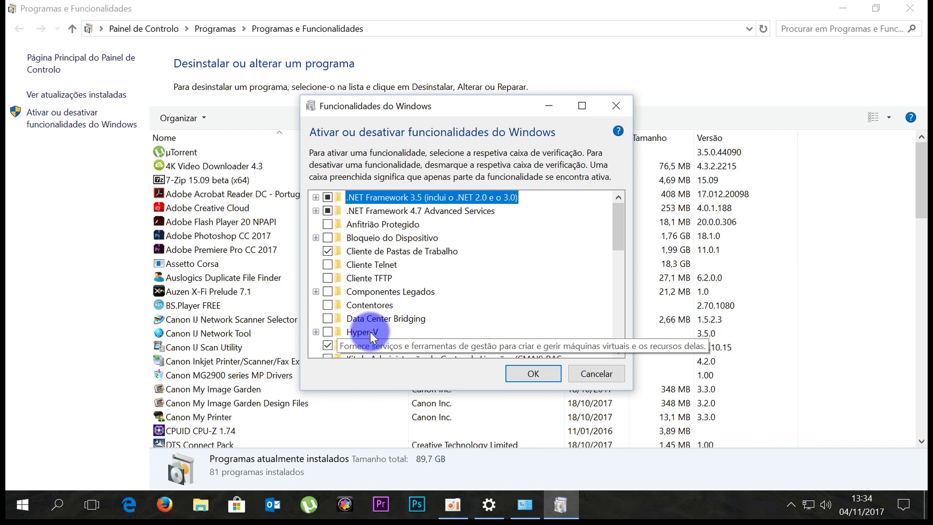
Enable the Hyper-V feature with its management tools and platform, apply the change, and restart the PC
left_click(317, 332)
left_click(327, 318)
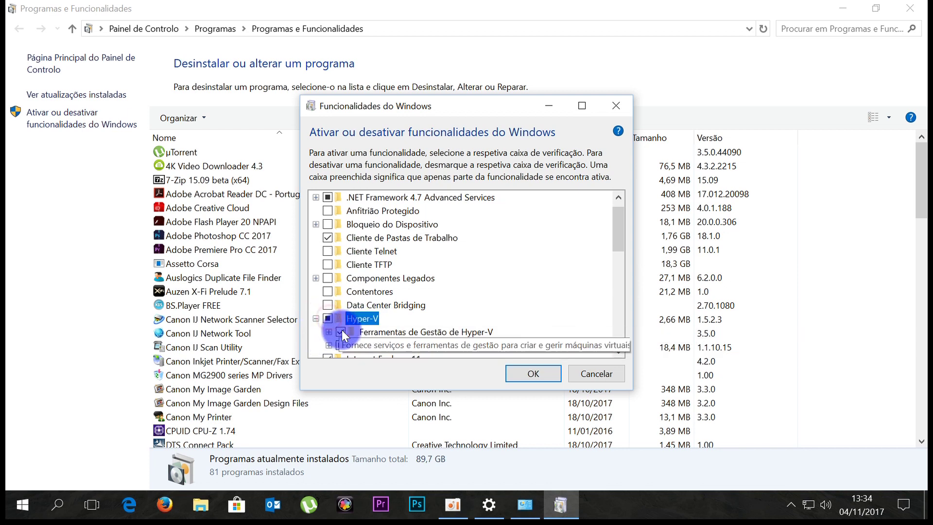
left_click(329, 345)
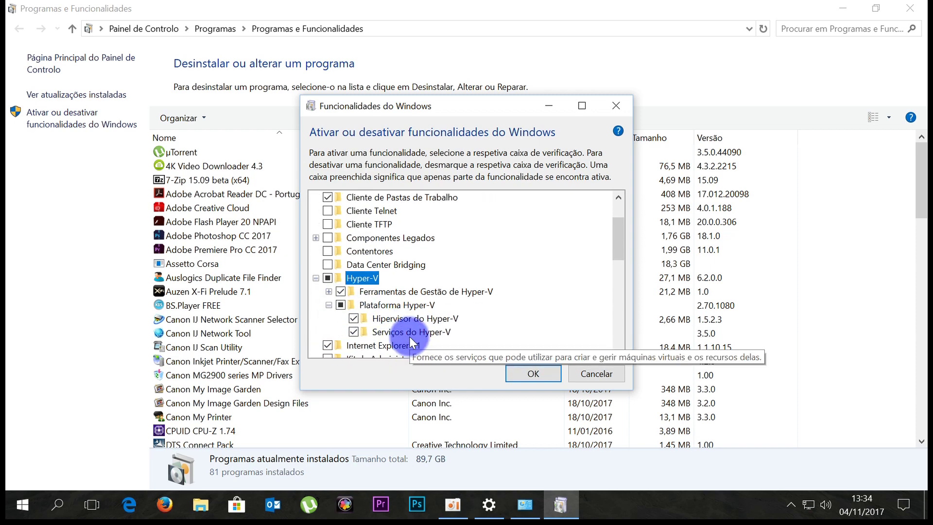
left_click(341, 305)
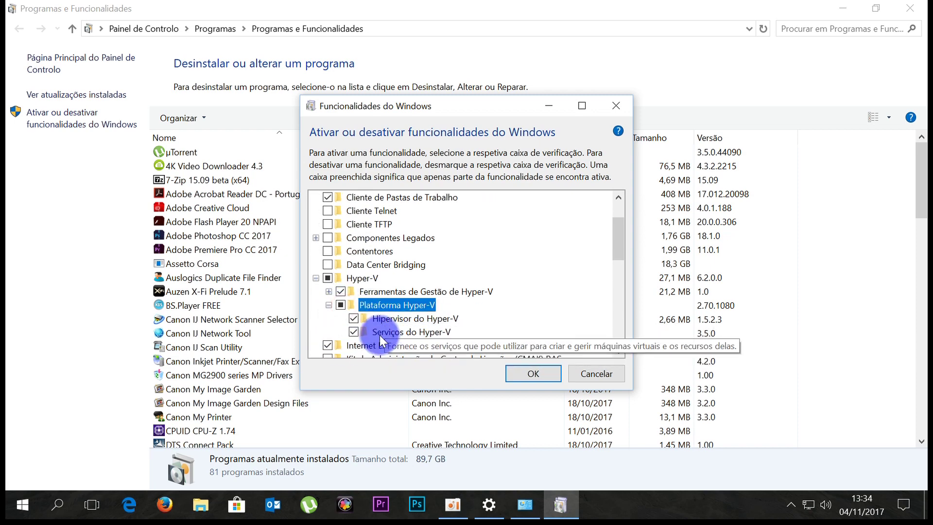
left_click(533, 372)
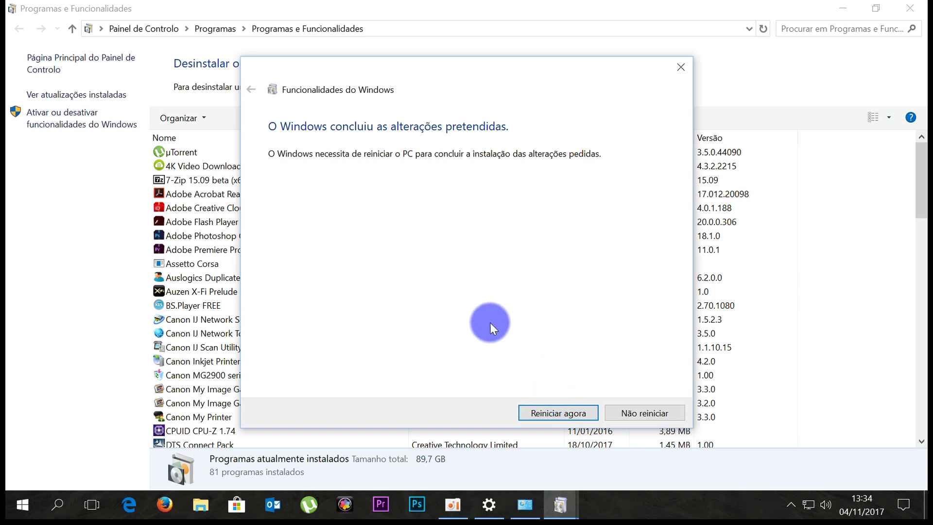
left_click(556, 411)
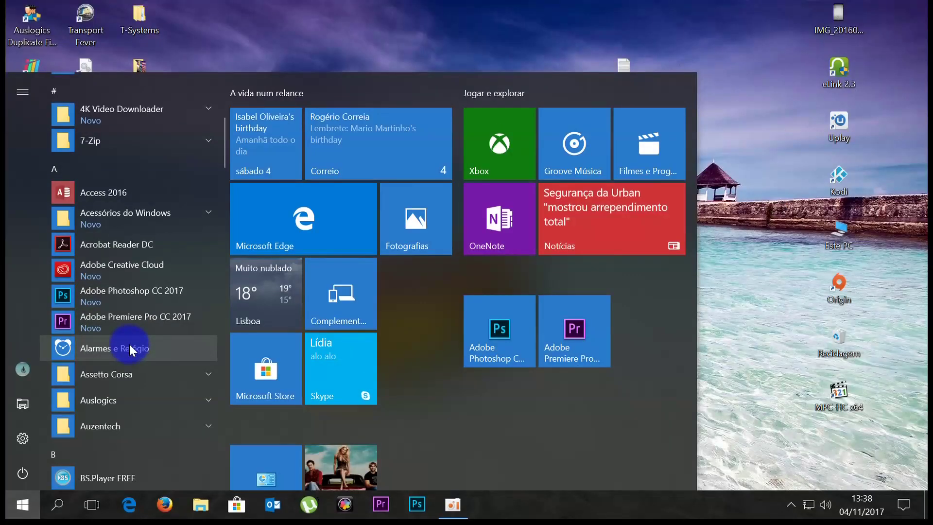
scroll(145, 276, "up", 6)
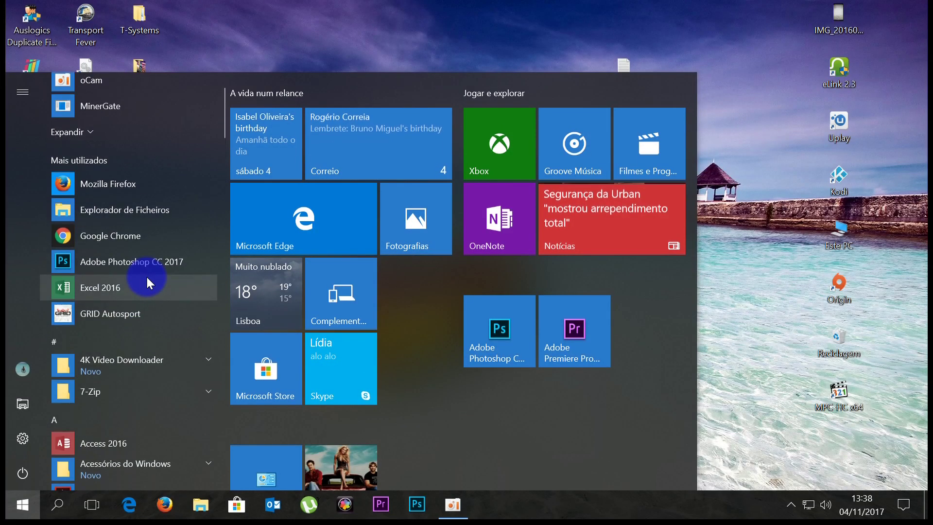
scroll(146, 273, "down", 5)
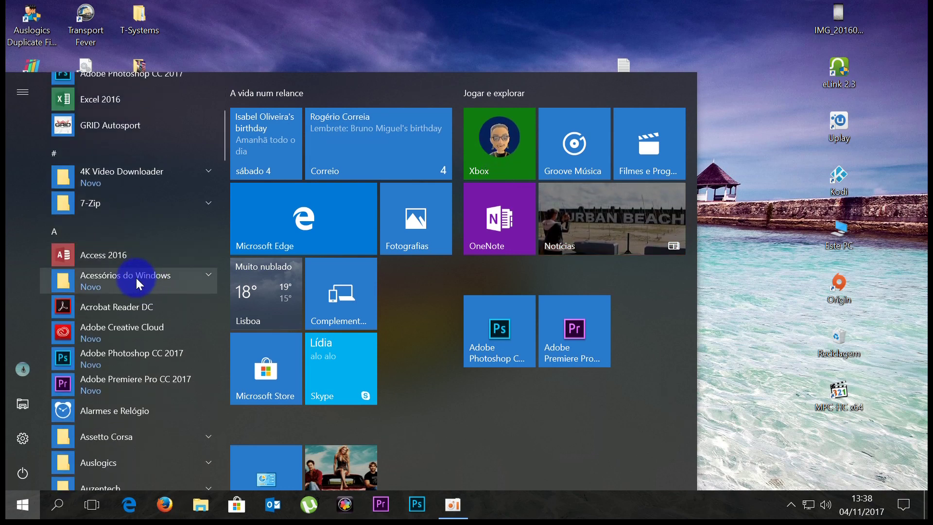
left_click(153, 275)
scroll(145, 283, "down", 3)
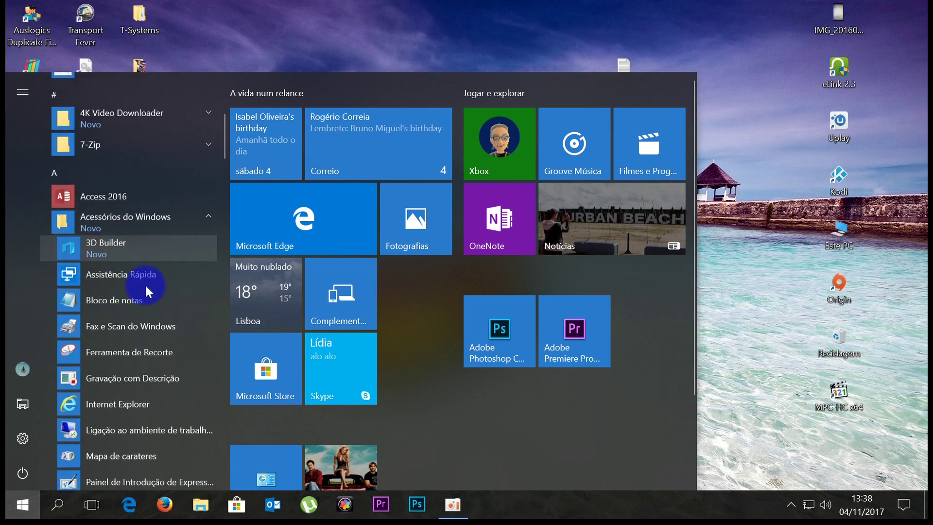
scroll(145, 286, "down", 1)
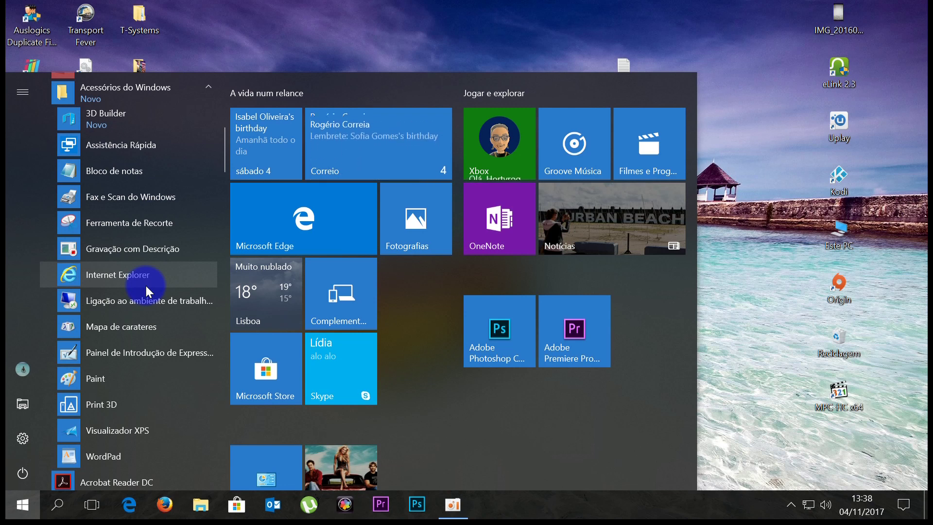
scroll(145, 284, "up", 1)
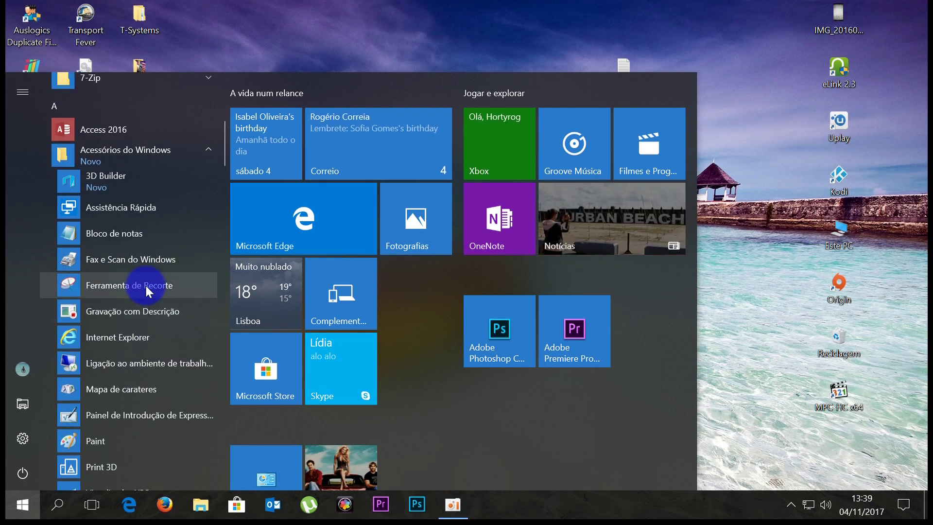
left_click(120, 153)
Open Gestor de Hyper-V from the Windows administrative tools and maximize its window
scroll(135, 314, "down", 5)
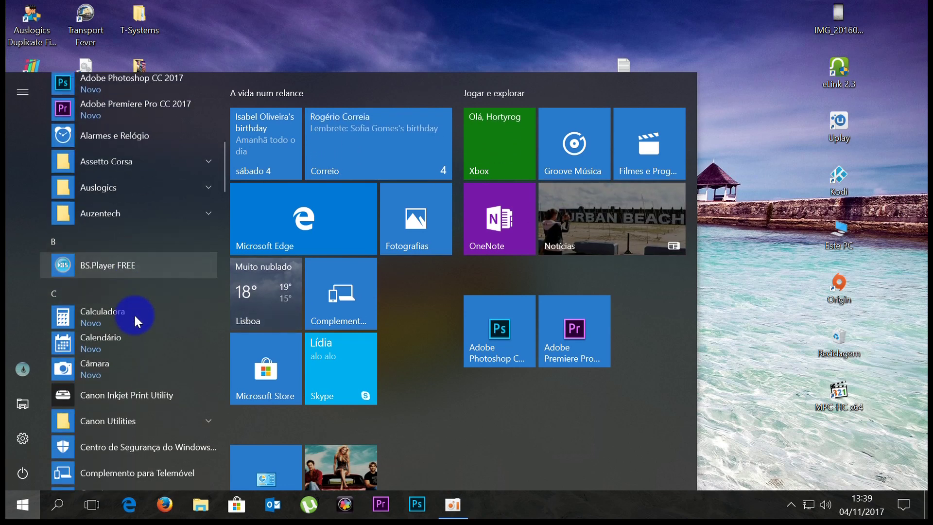
scroll(135, 316, "down", 5)
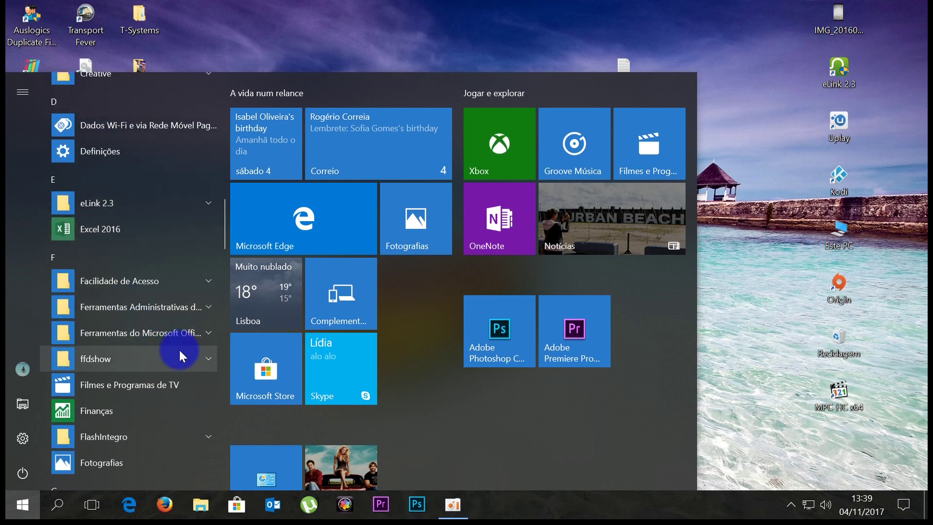
left_click(153, 308)
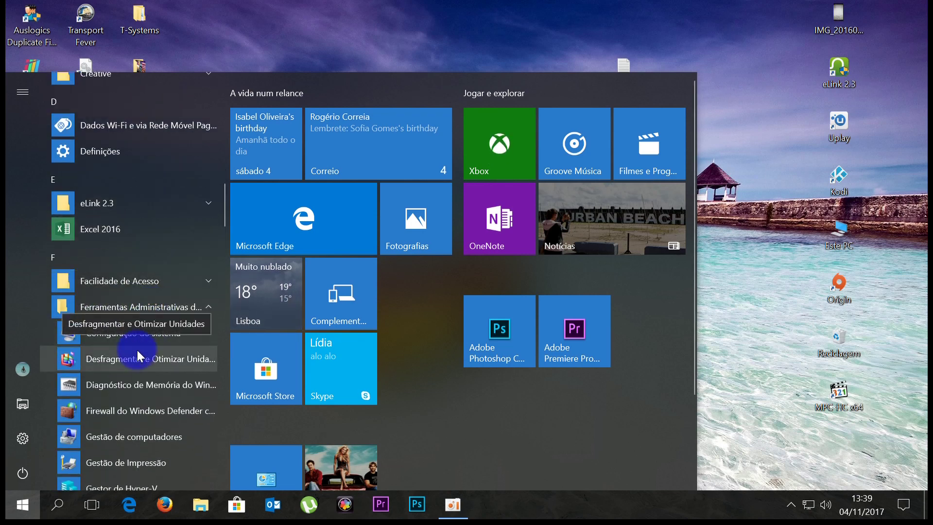
scroll(137, 349, "down", 1)
scroll(137, 351, "down", 2)
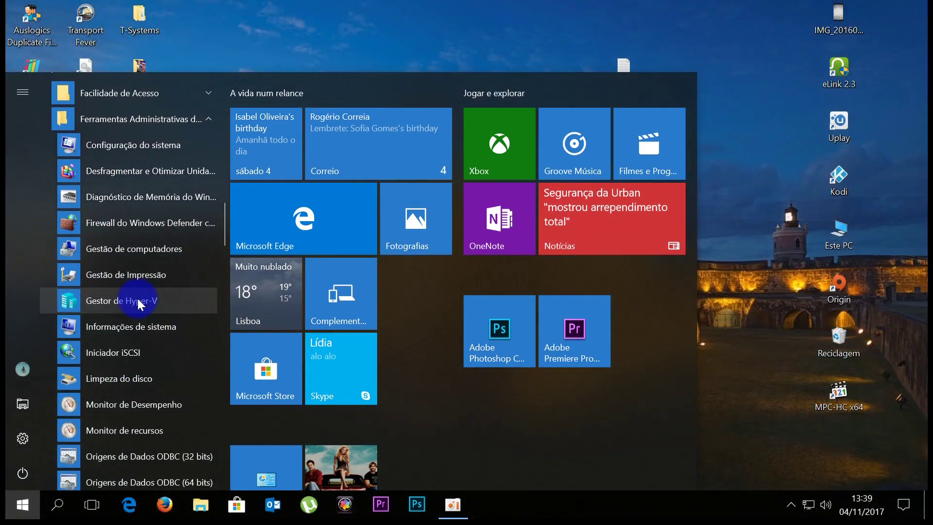
left_click(138, 298)
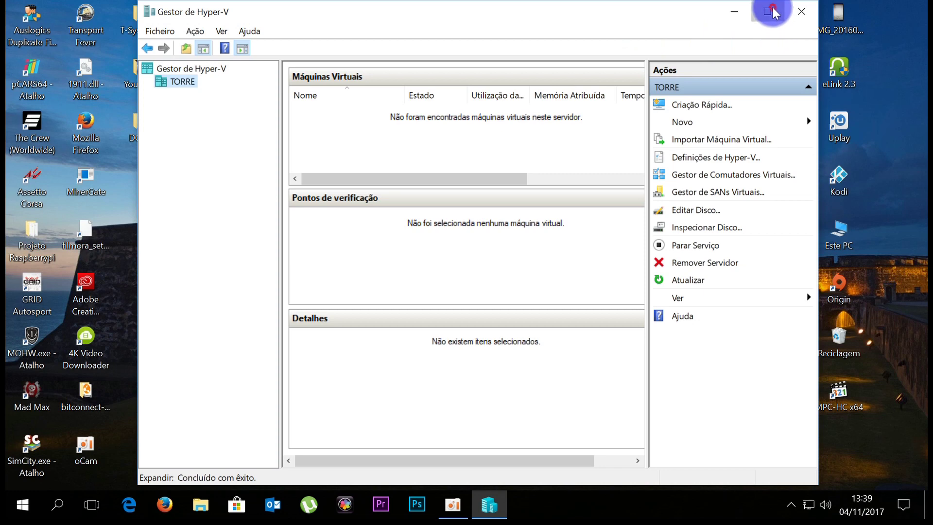
left_click(772, 12)
left_click(378, 237)
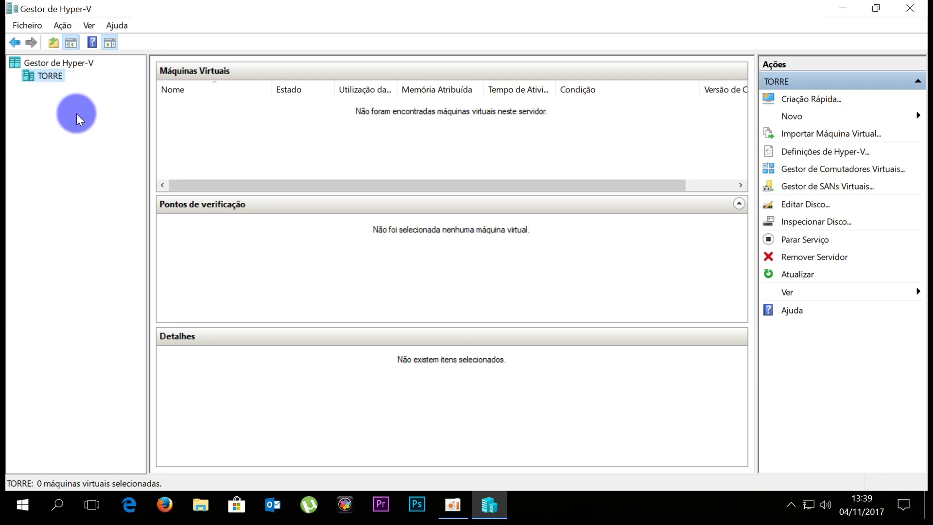
Start a new virtual machine on the TORRE server and name it Windows 10
right_click(58, 77)
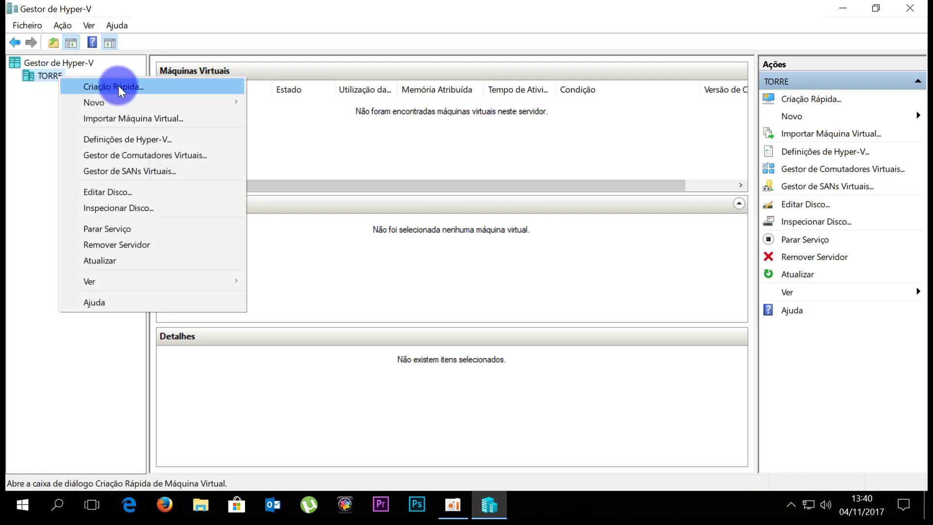
mouse_move(111, 105)
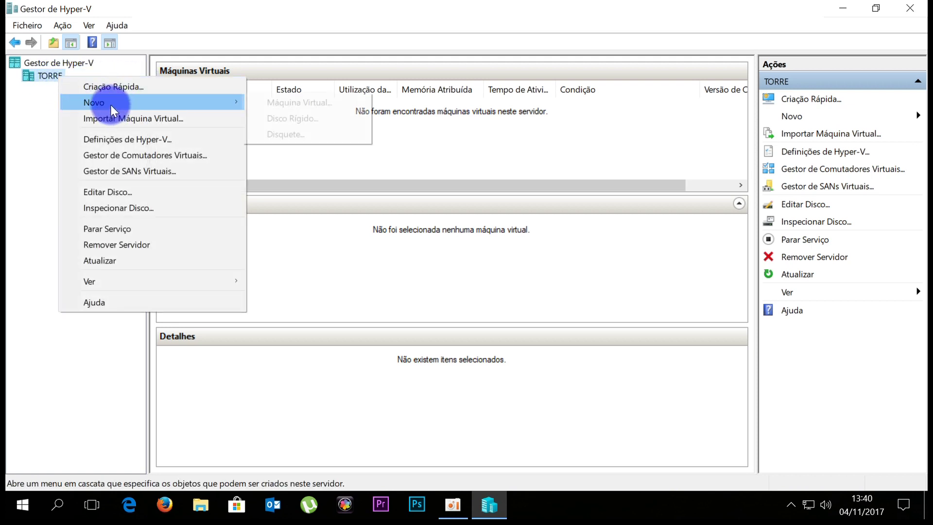
left_click(313, 104)
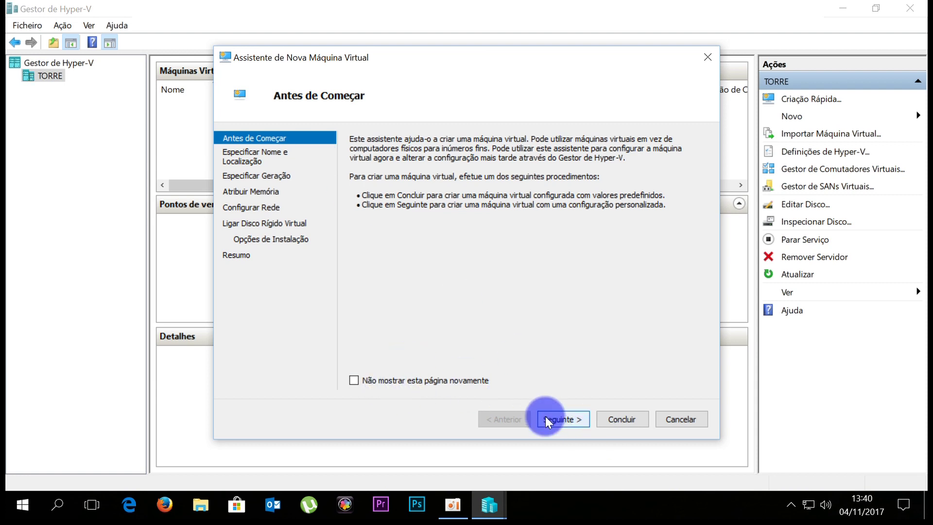
left_click(563, 428)
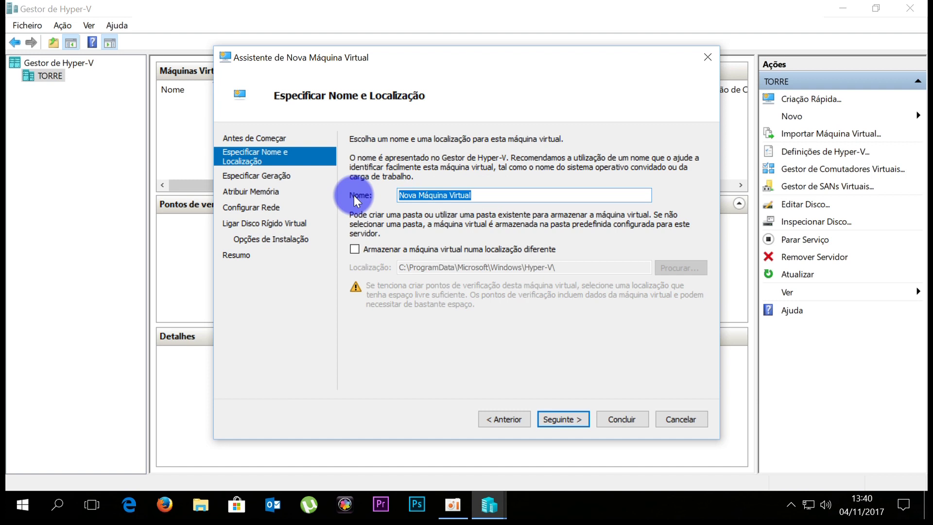
type("Window")
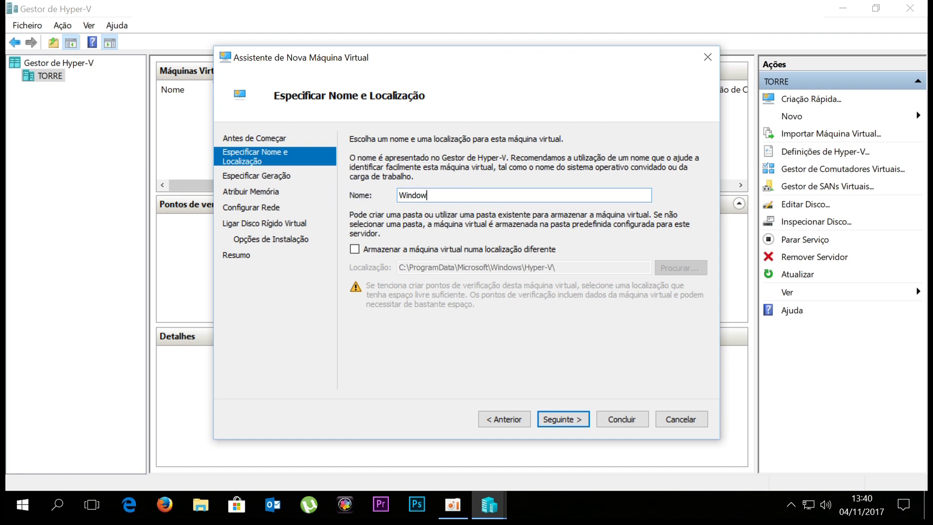
type("s 10")
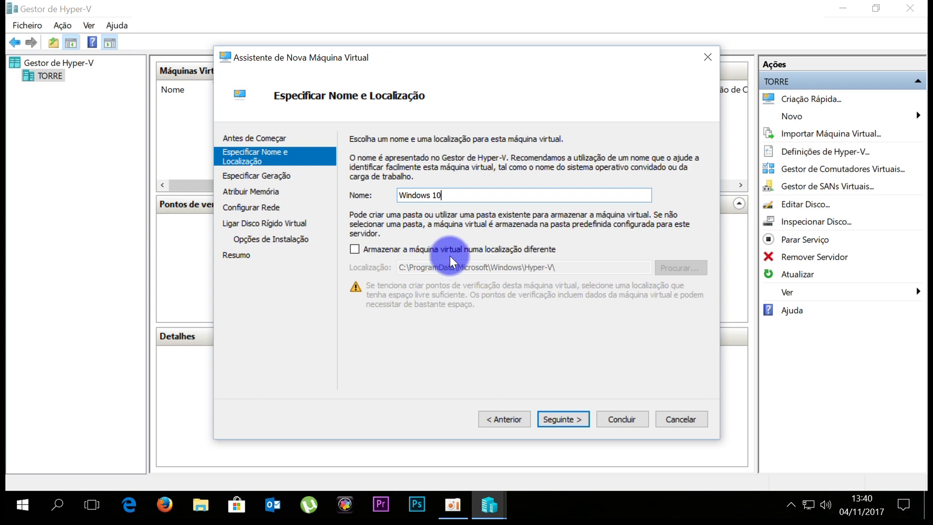
Choose to store the virtual machine in a different location and browse to the Dados2 (E:) drive
left_click(354, 249)
left_click(675, 267)
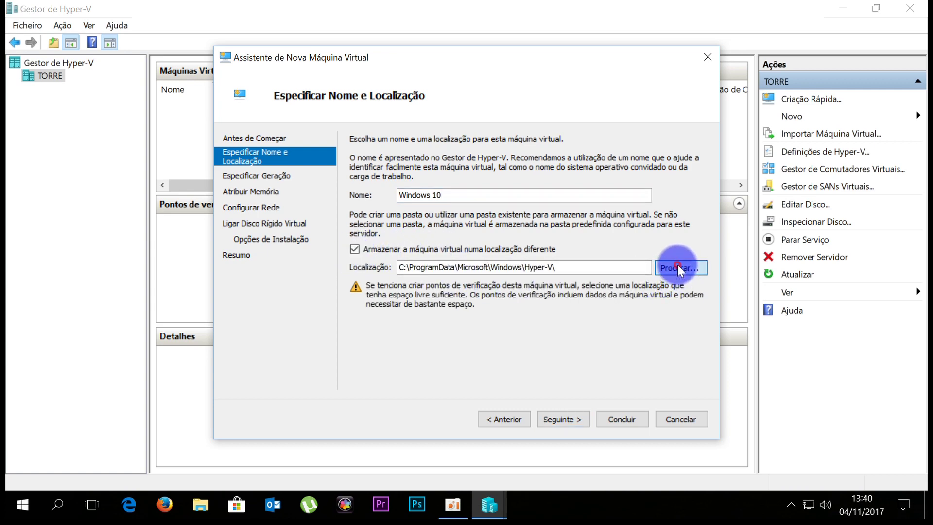
left_click_drag(322, 273, 328, 297)
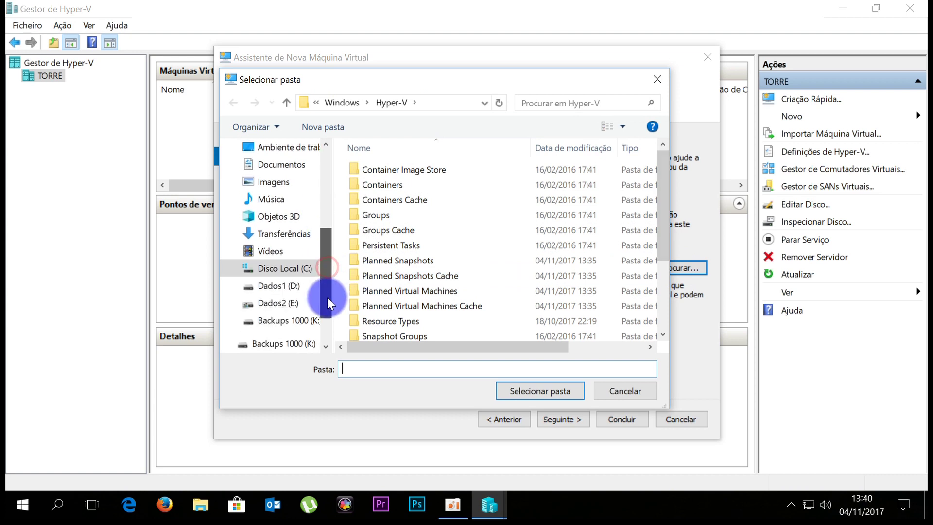
left_click(275, 286)
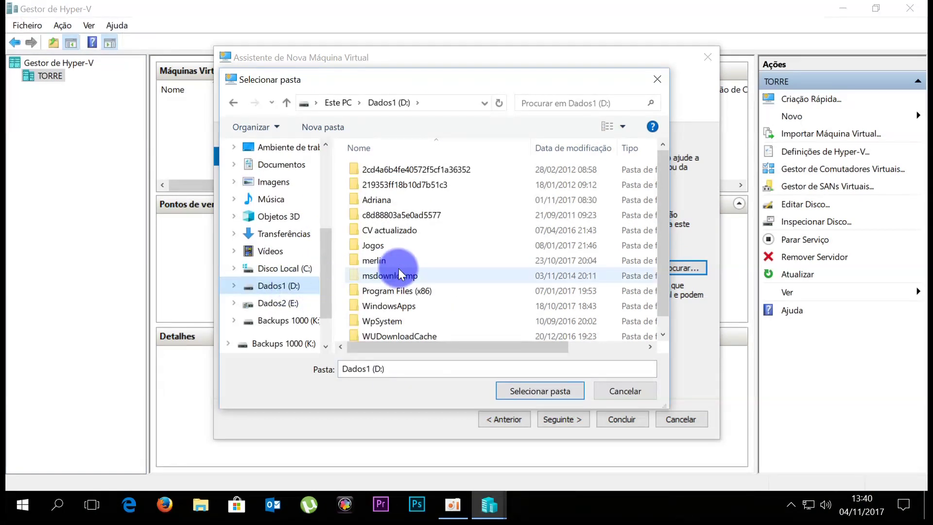
left_click(278, 302)
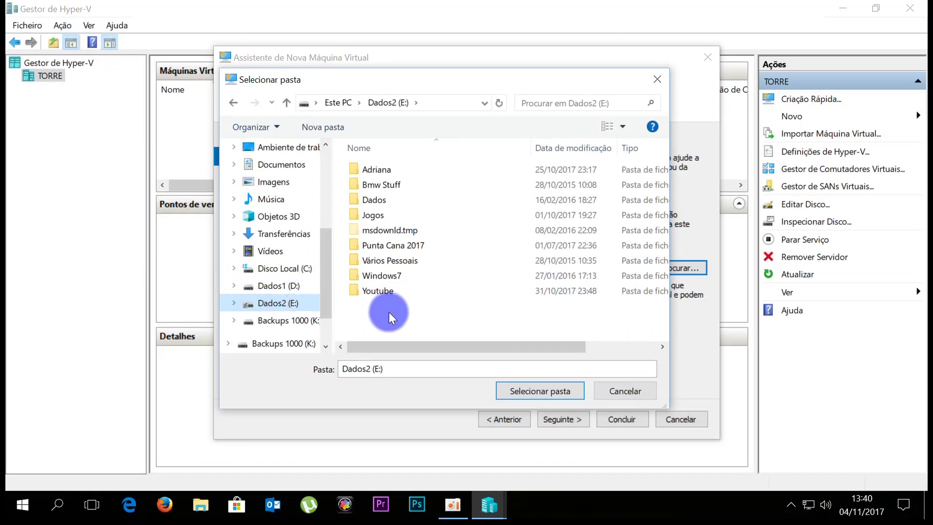
Create a folder named VMs on drive E and accept it as the virtual machine's storage location
right_click(421, 314)
mouse_move(560, 448)
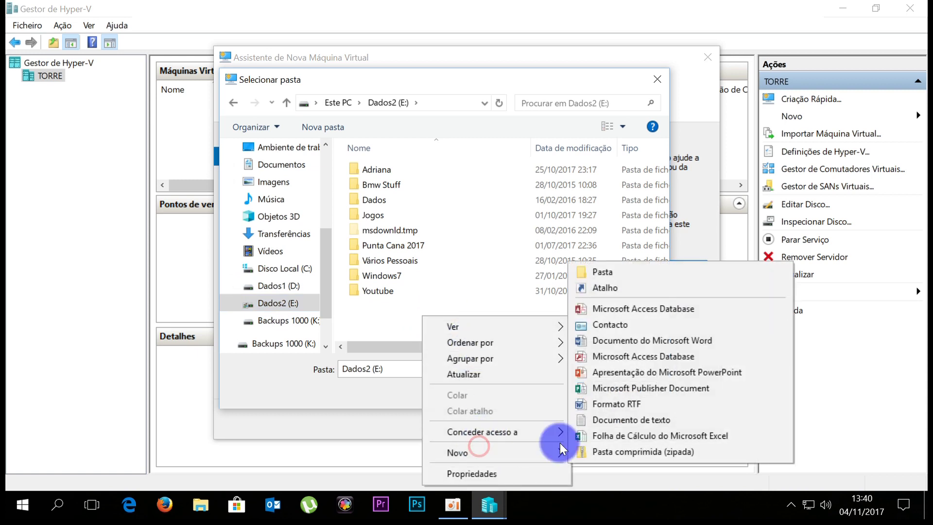
left_click(626, 273)
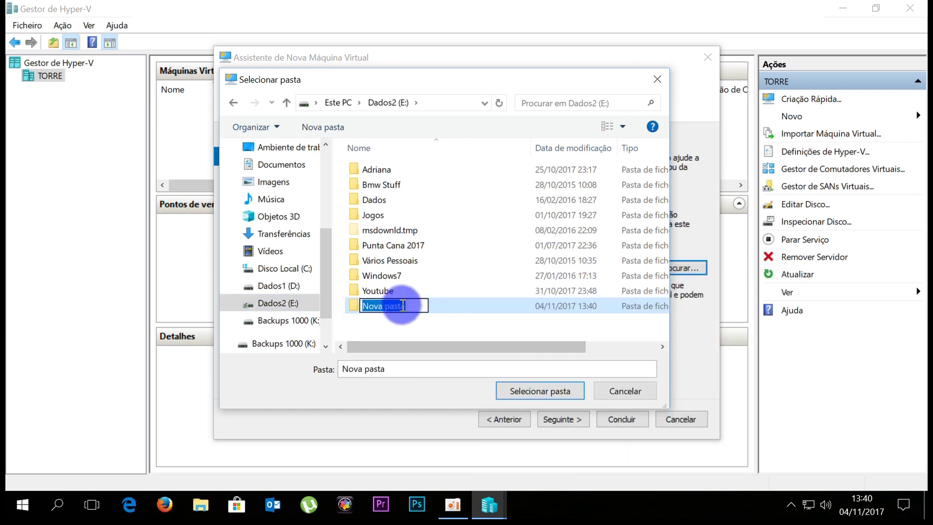
type("VMs")
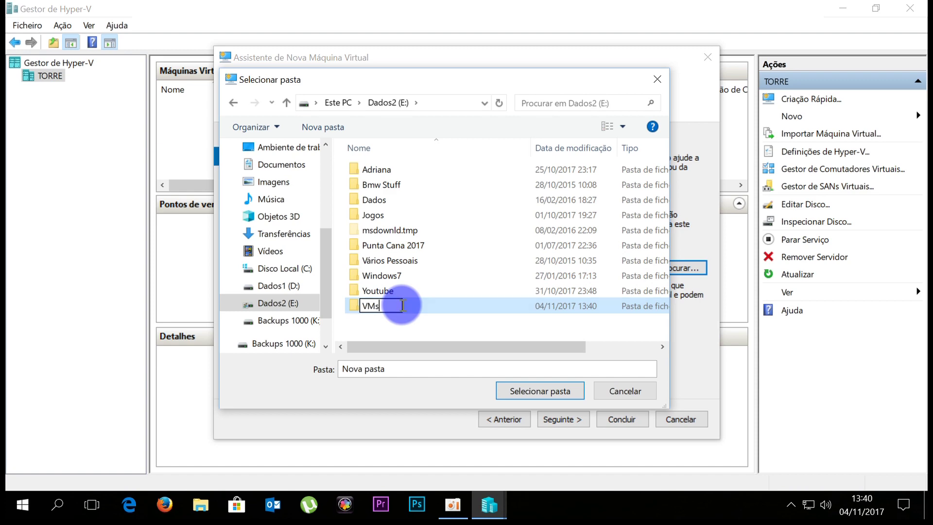
key("Return")
double_click(402, 305)
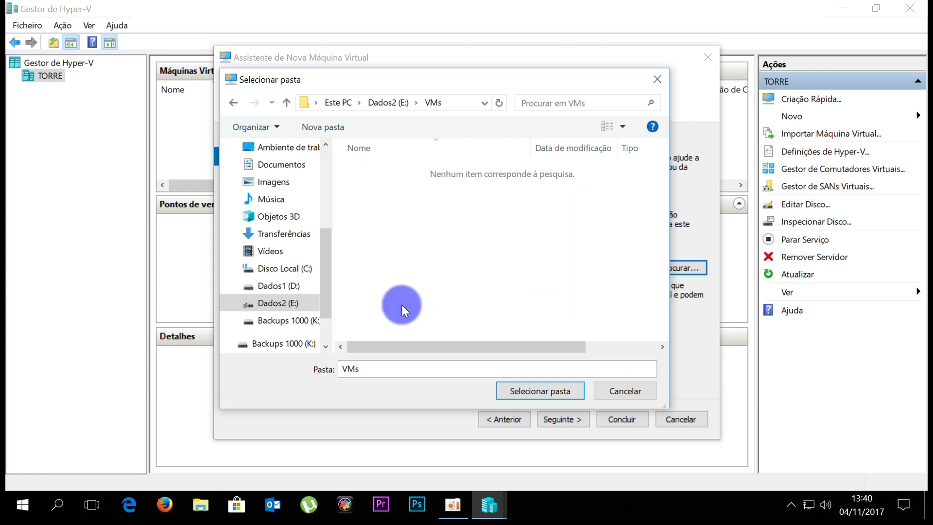
left_click(555, 388)
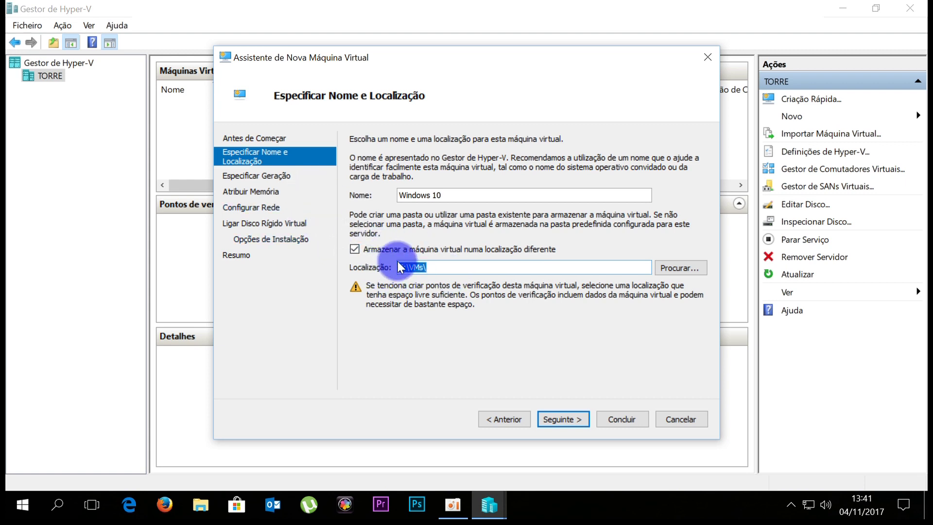
left_click(560, 419)
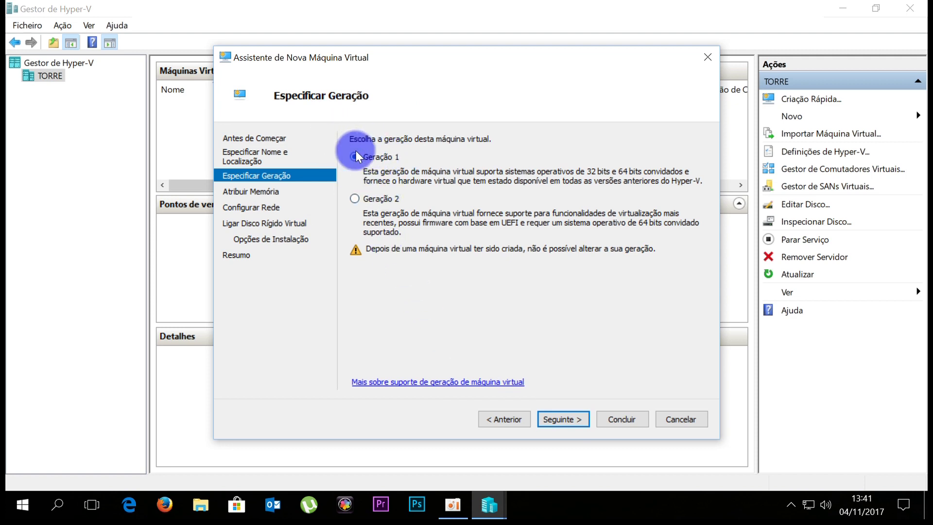
Keep Geração 1 for the virtual machine, set its startup memory to 1500 MB, and disable dynamic memory
left_click(564, 420)
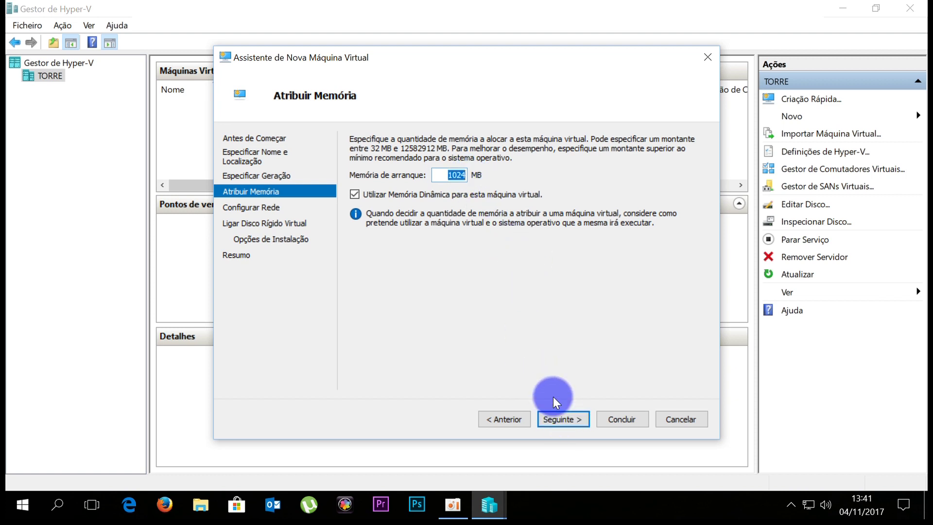
type("1500")
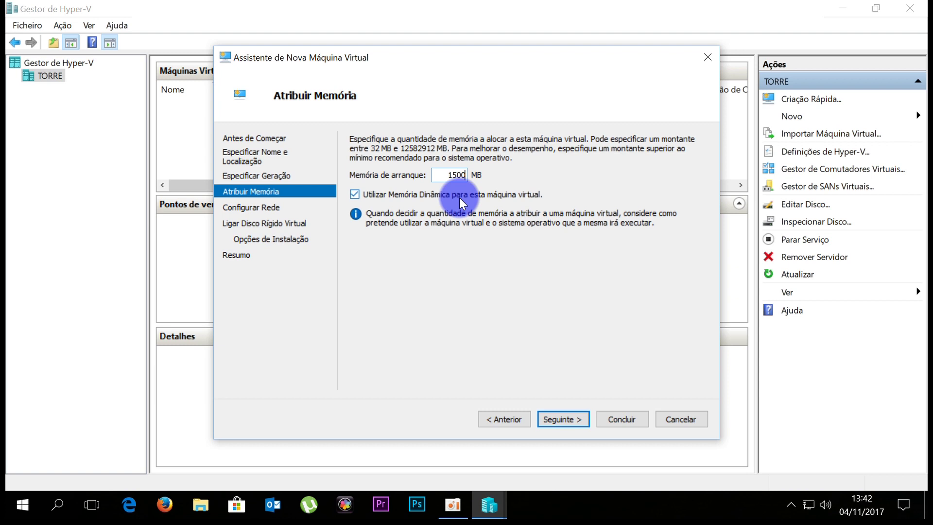
double_click(449, 175)
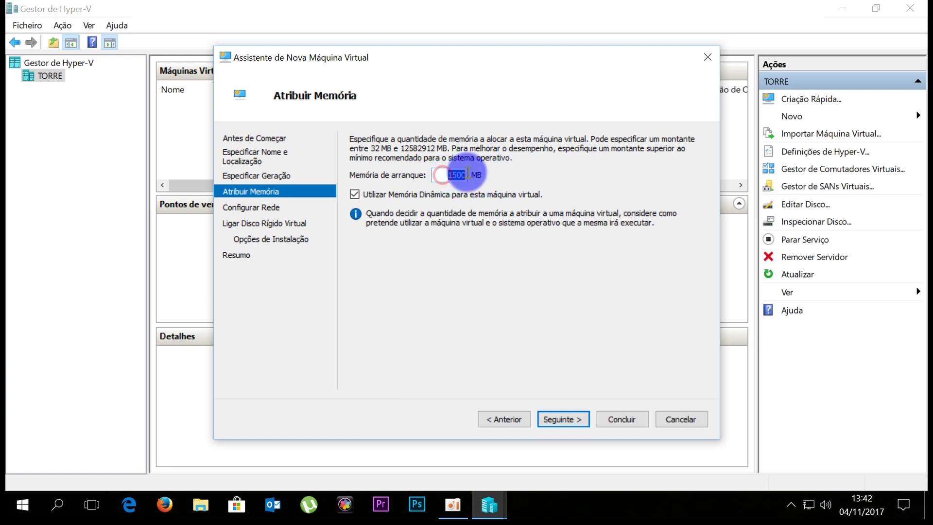
left_click(354, 194)
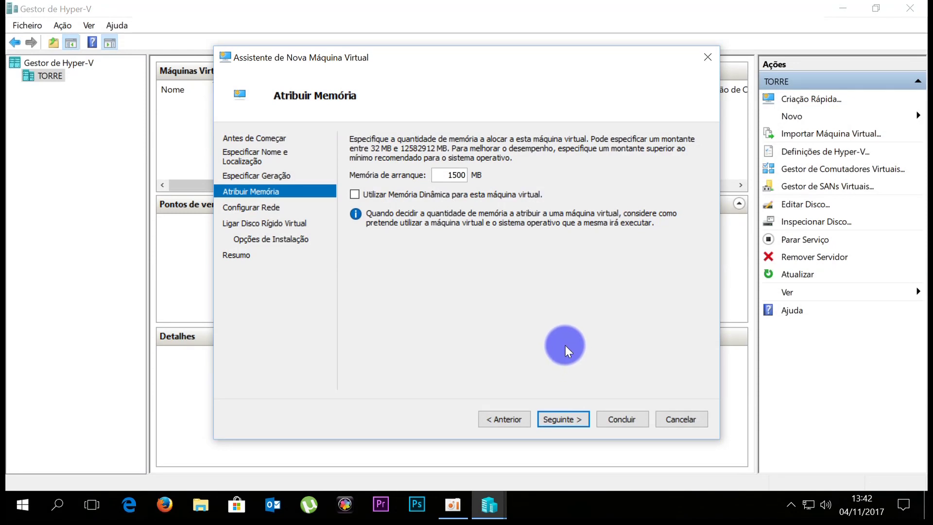
left_click(564, 419)
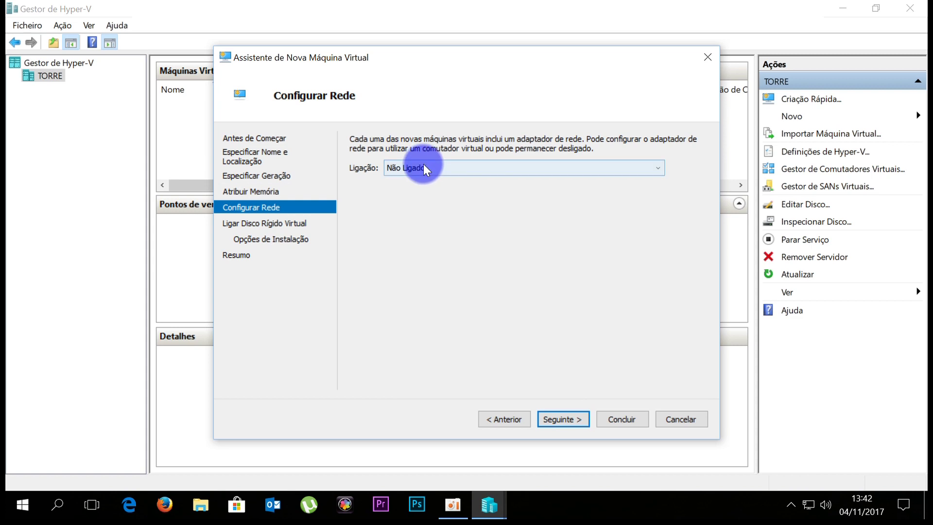
Review the network connection options and keep the virtual machine's adapter set to Não Ligado
left_click(484, 167)
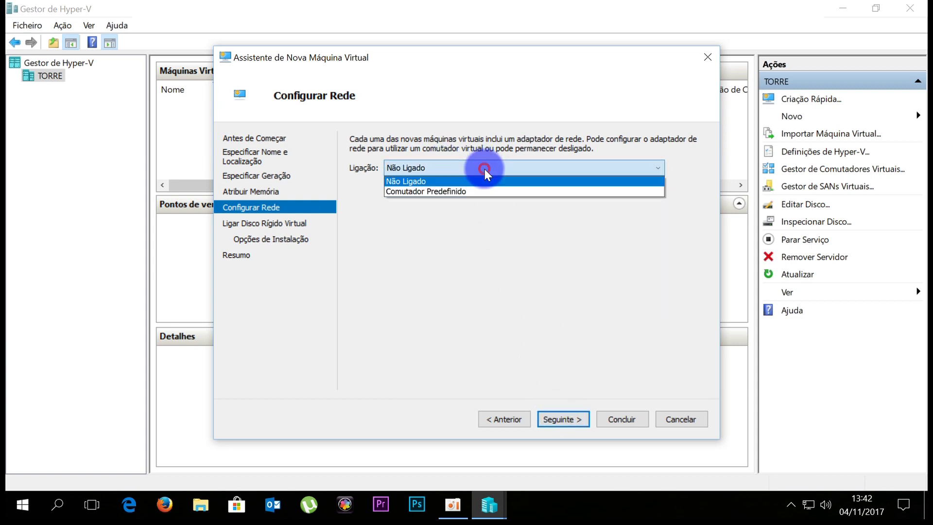
left_click(464, 170)
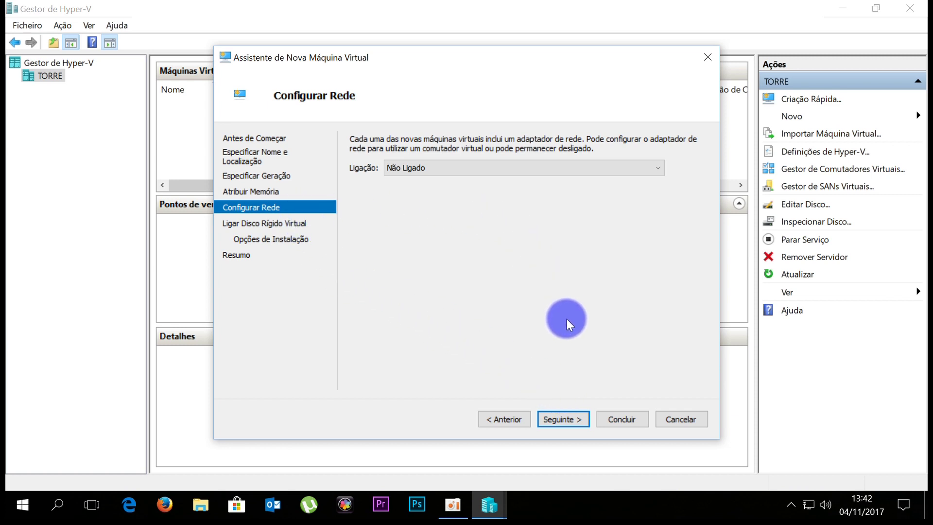
left_click(564, 419)
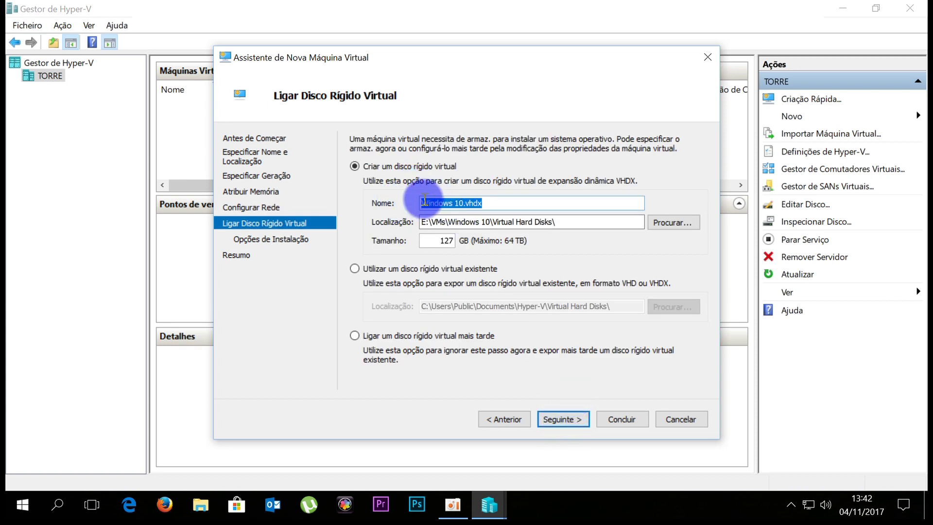
Set the new virtual hard disk Windows 10.vhdx to 30 GB and finish the wizard with the Instalar um sistema operativo mais tarde option
left_click_drag(429, 203, 478, 203)
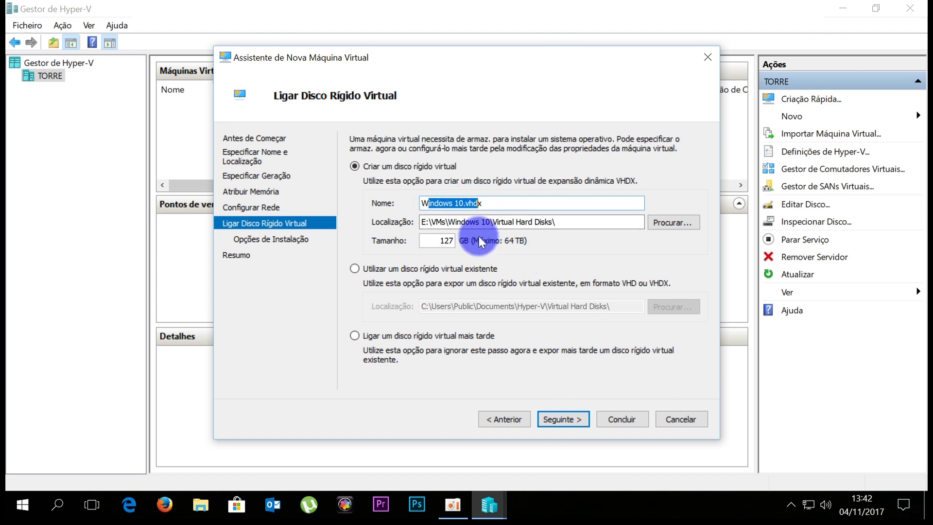
left_click_drag(426, 222, 561, 218)
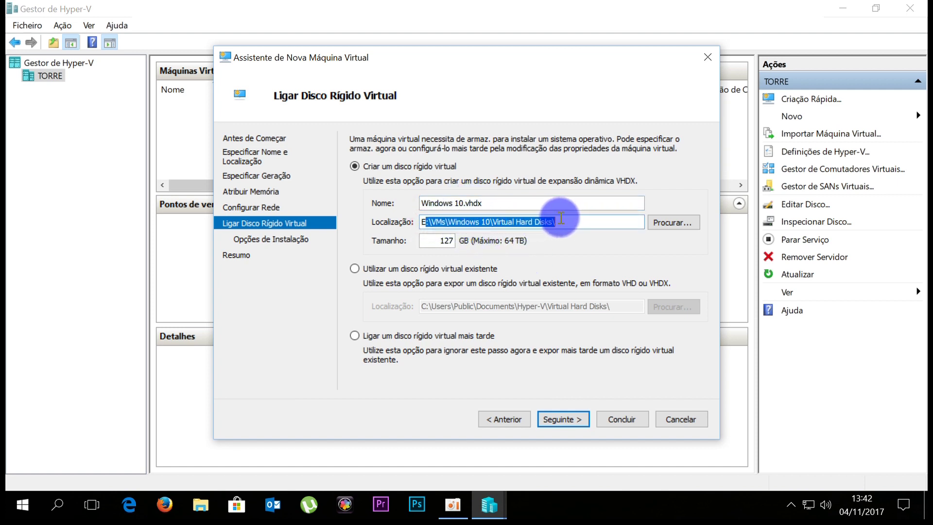
left_click(445, 222)
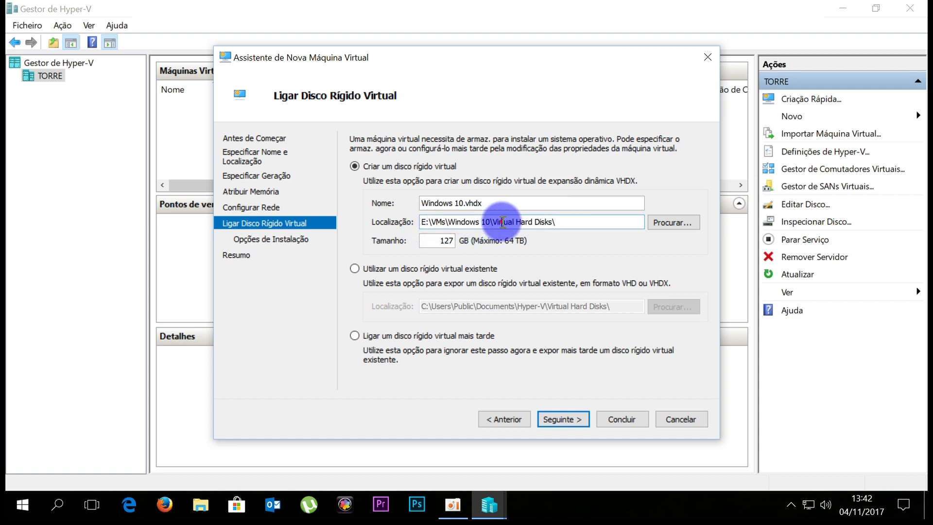
left_click_drag(501, 222, 549, 222)
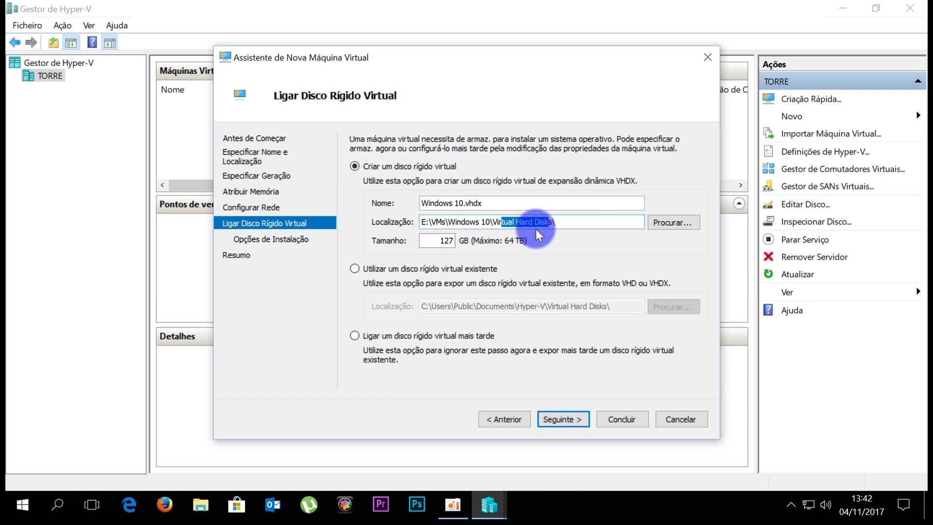
double_click(437, 240)
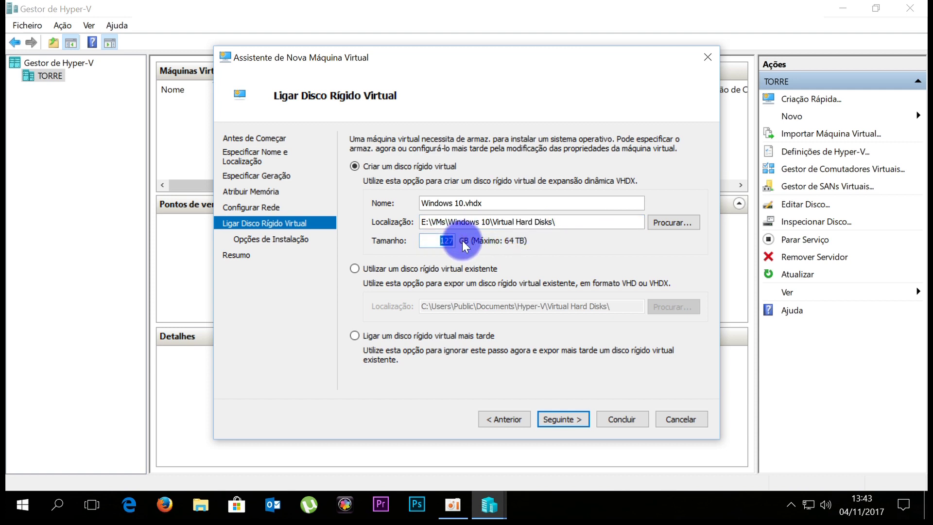
double_click(448, 241)
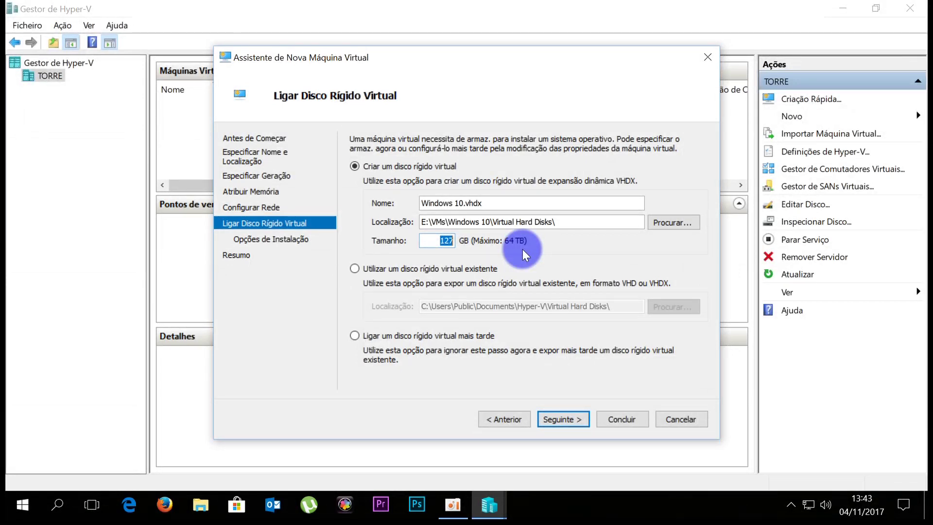
type("30")
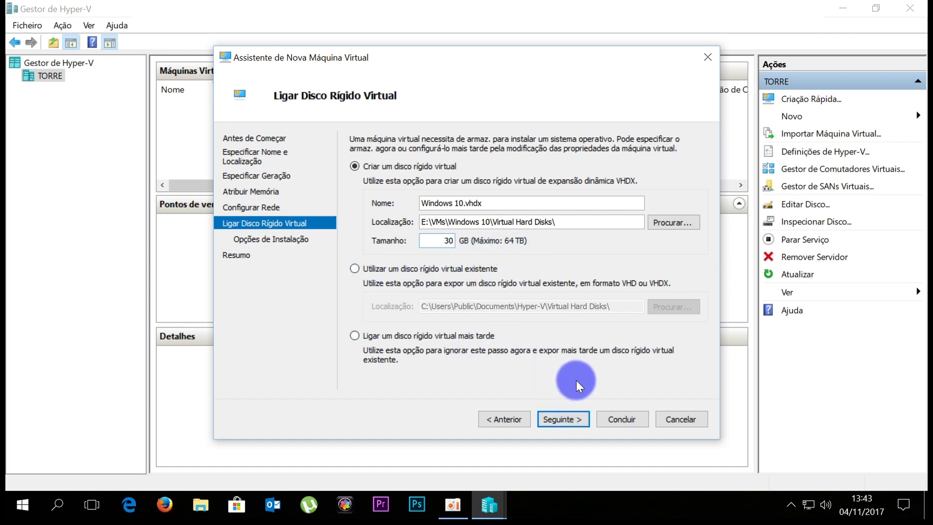
left_click(563, 419)
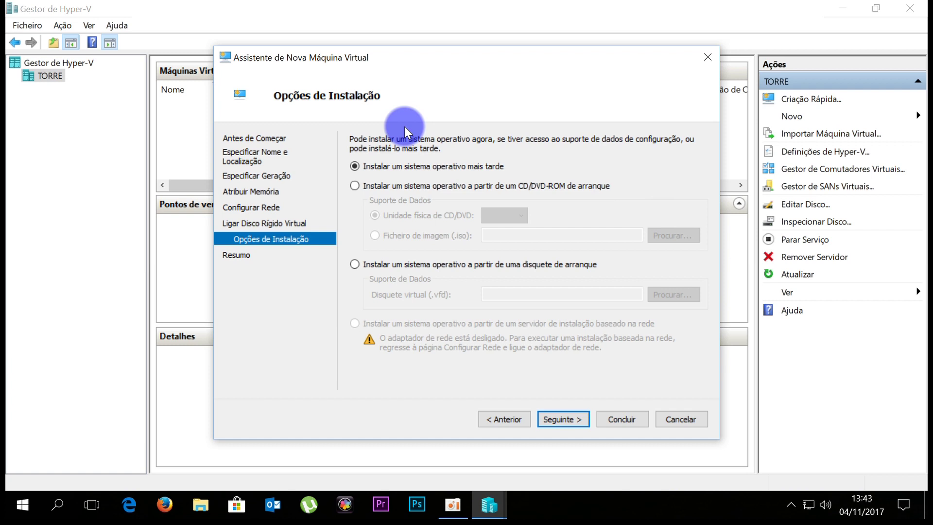
left_click(620, 419)
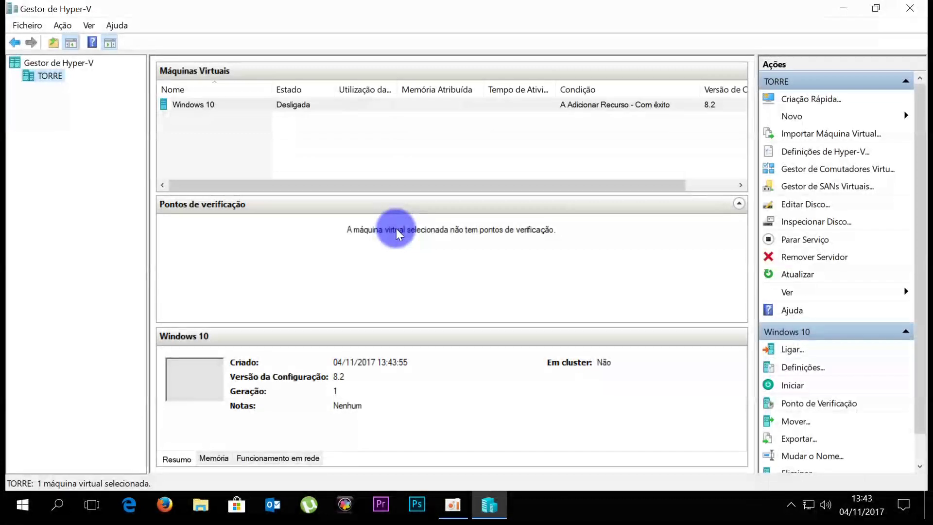
Connect to the Windows 10 virtual machine and start it
right_click(193, 106)
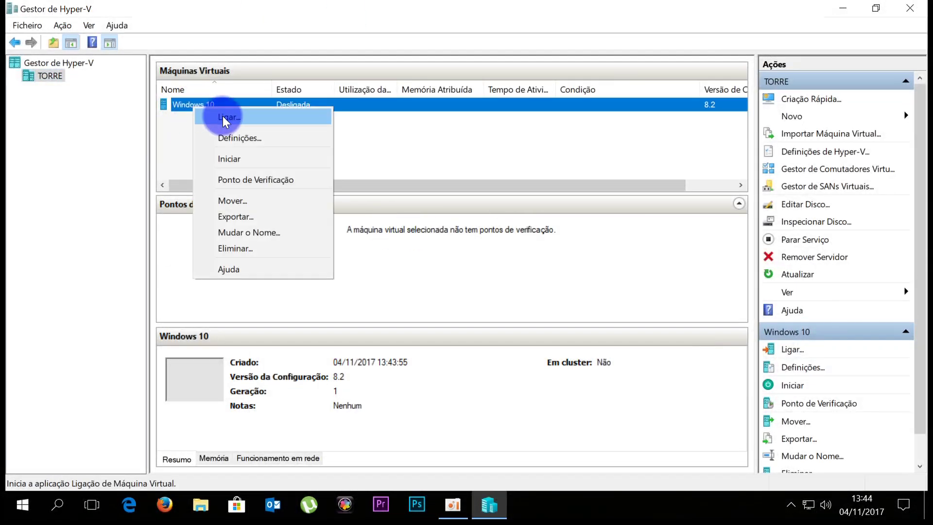
left_click(254, 113)
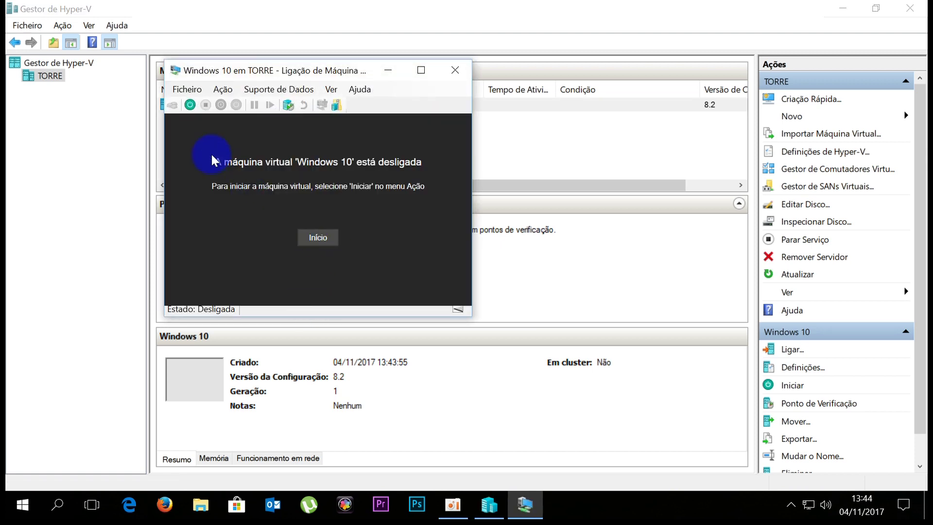
left_click(319, 237)
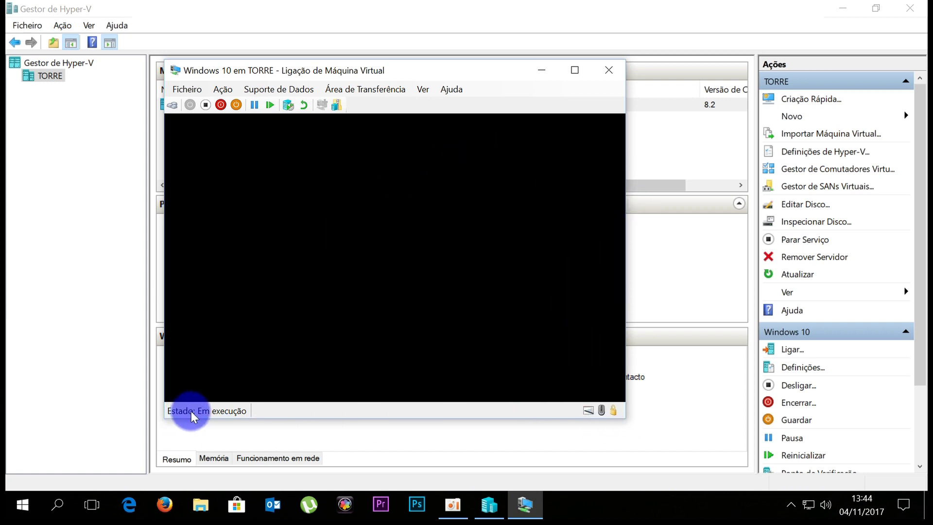
Exit the virtual machine's connection window and turn off the Windows 10 virtual machine
left_click(190, 90)
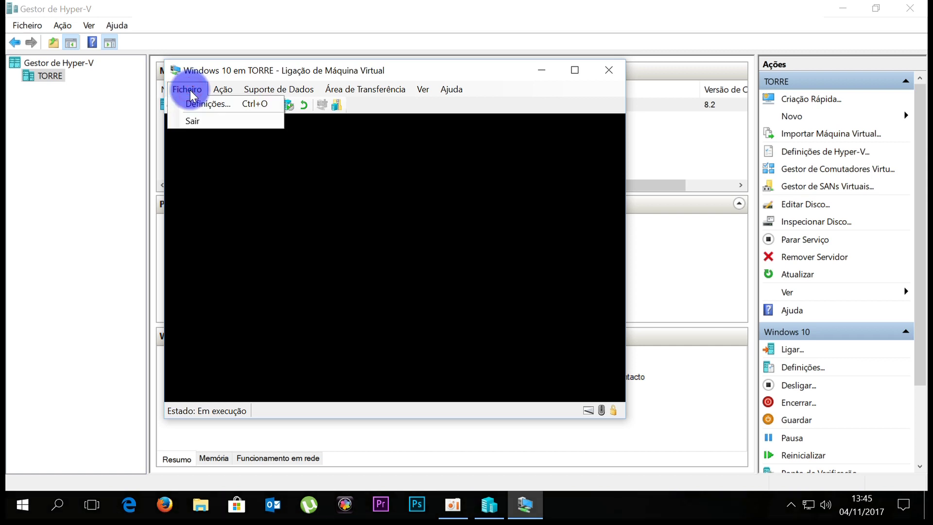
left_click(197, 121)
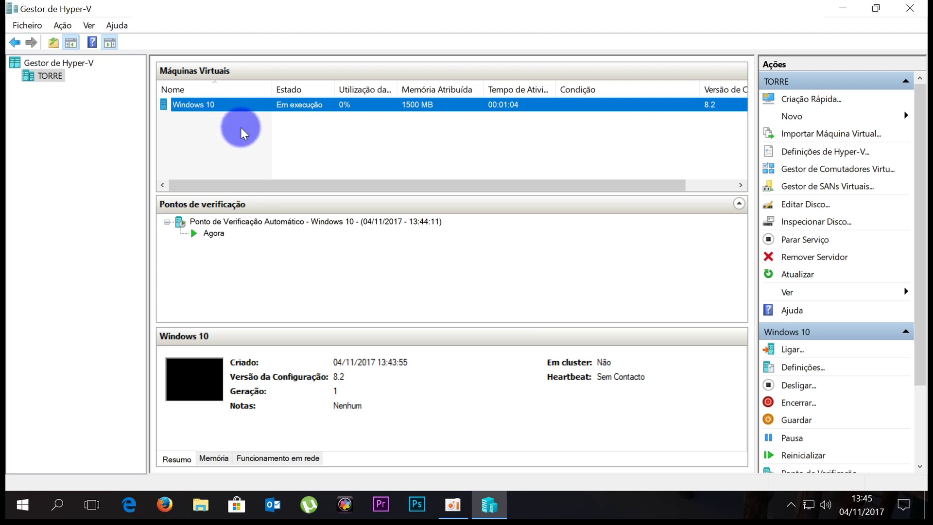
right_click(194, 104)
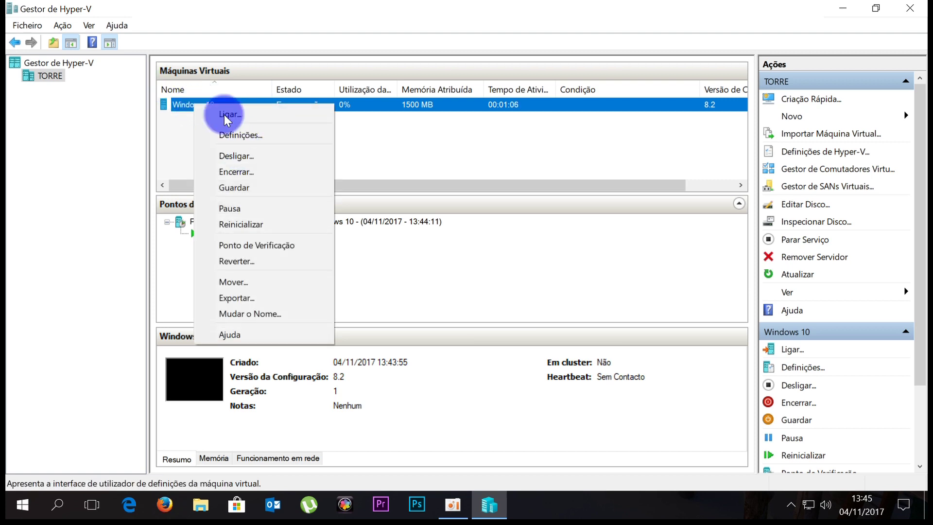
left_click(247, 159)
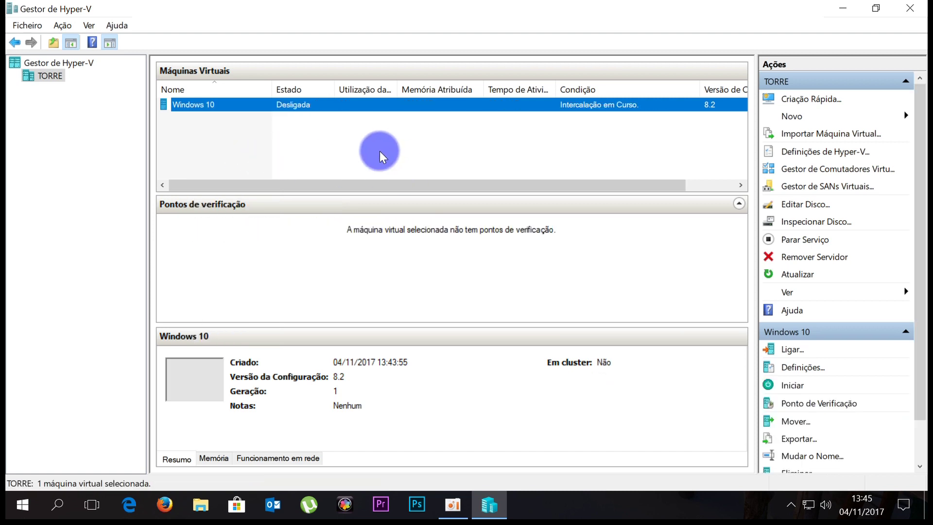
Deselect the virtual machine and exit Gestor de Hyper-V
left_click(240, 144)
left_click(30, 26)
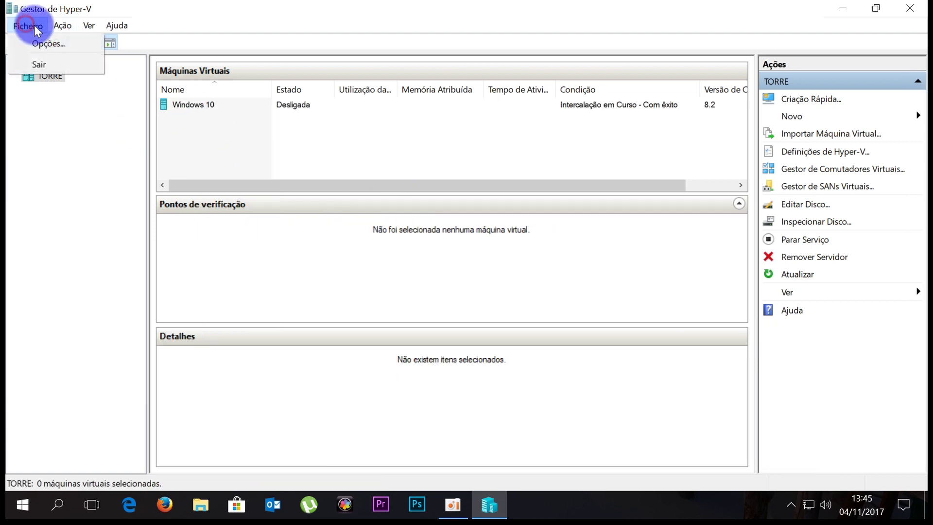
left_click(48, 64)
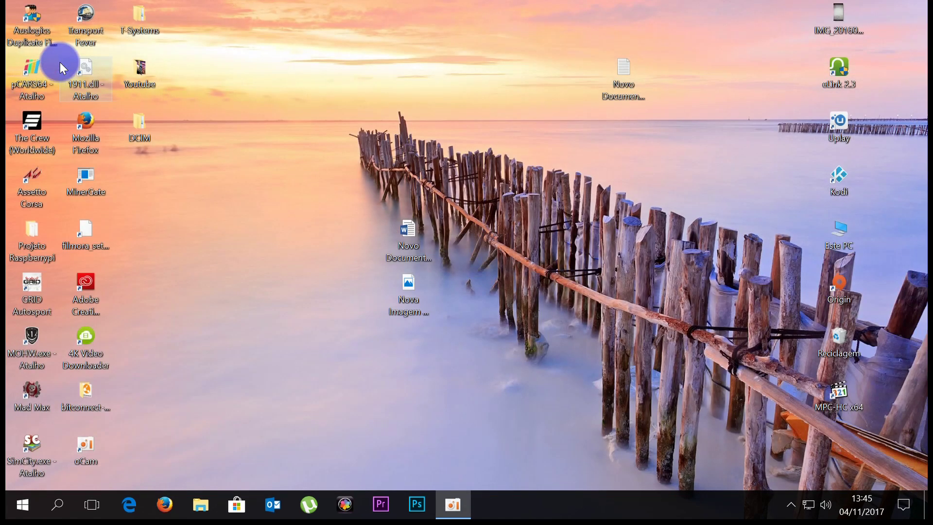